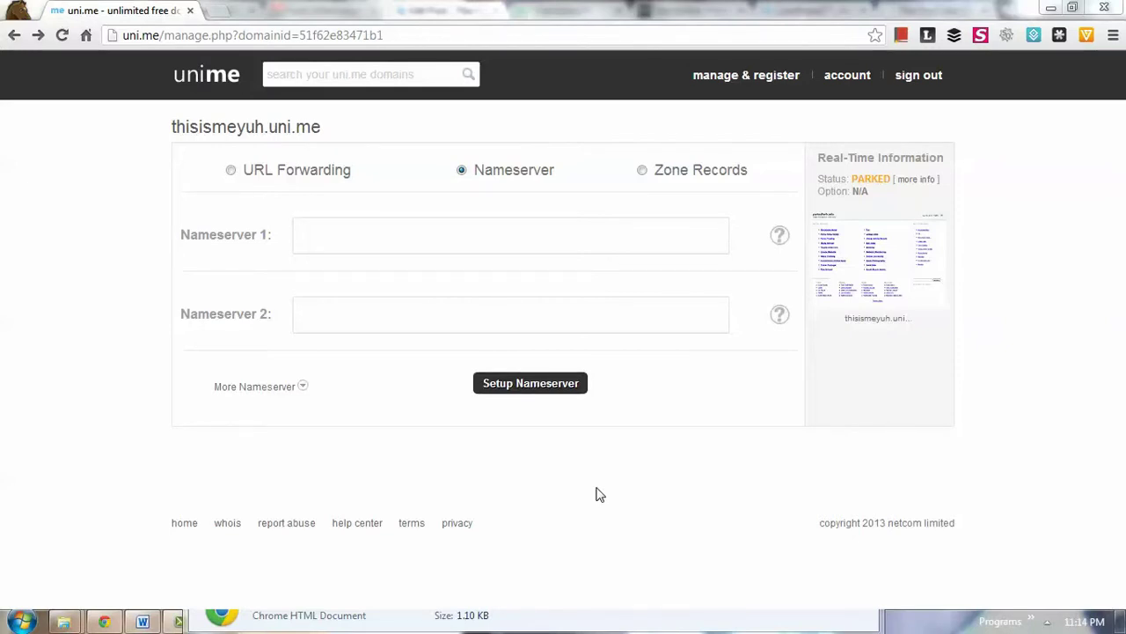
# Place the cursor in the empty Nameserver 1 field.
pyautogui.click(440, 231)
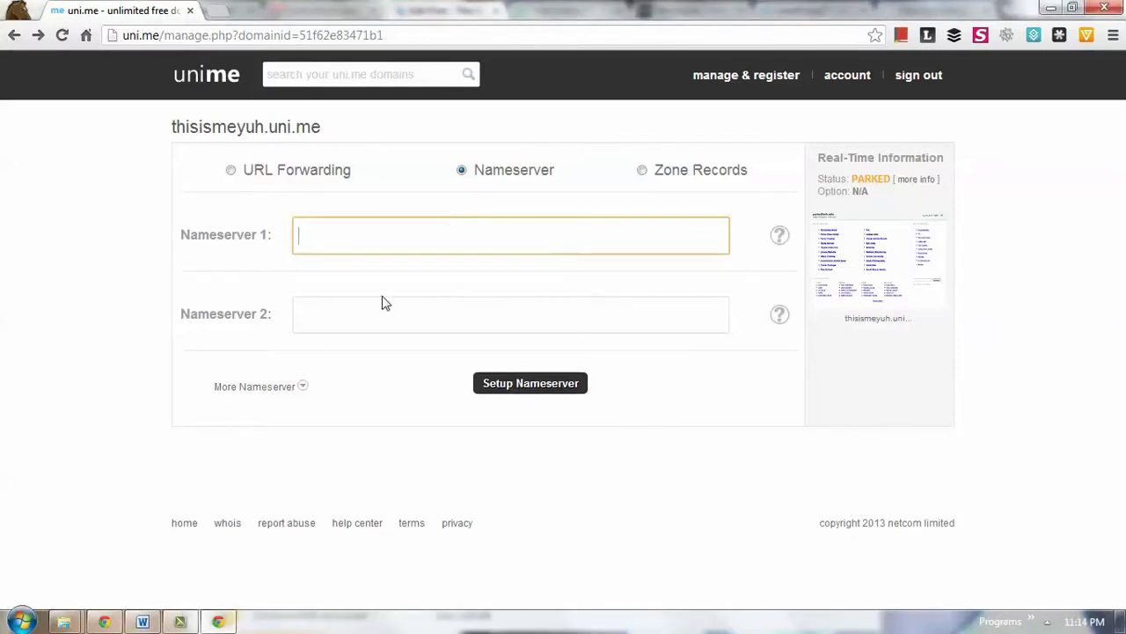
pyautogui.click(379, 311)
pyautogui.click(391, 236)
# Highlight the domain name thisismeyuh.uni.me and the PARKED status text.
pyautogui.click(312, 130)
pyautogui.moveTo(313, 131); pyautogui.dragTo(172, 141)
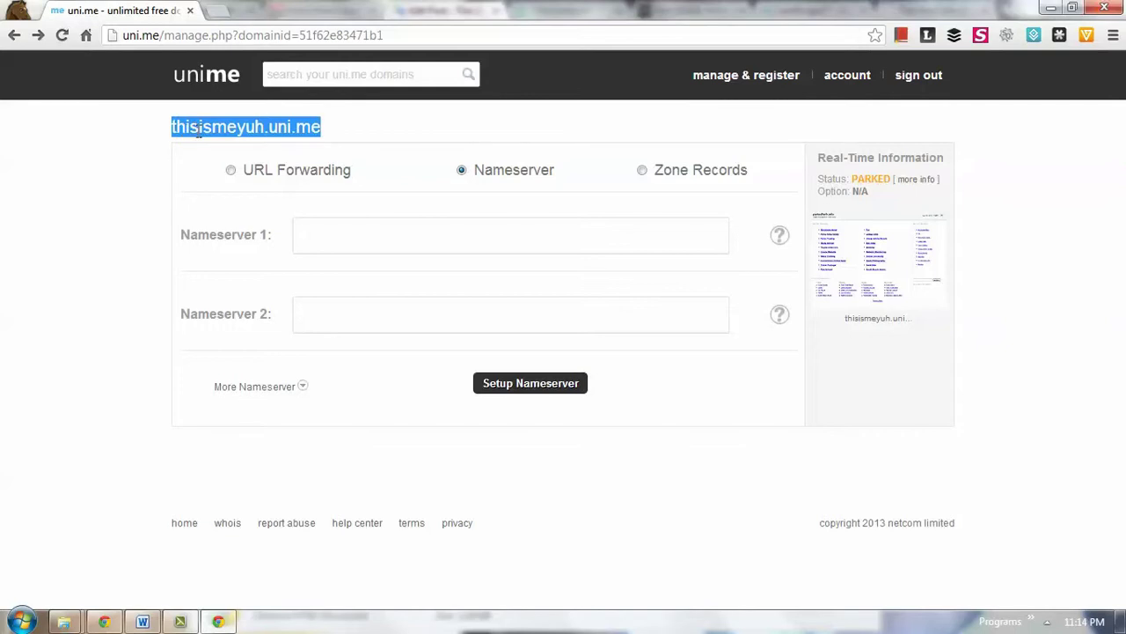
pyautogui.click(203, 131)
pyautogui.moveTo(287, 129); pyautogui.dragTo(161, 136)
pyautogui.click(341, 136)
pyautogui.click(355, 139)
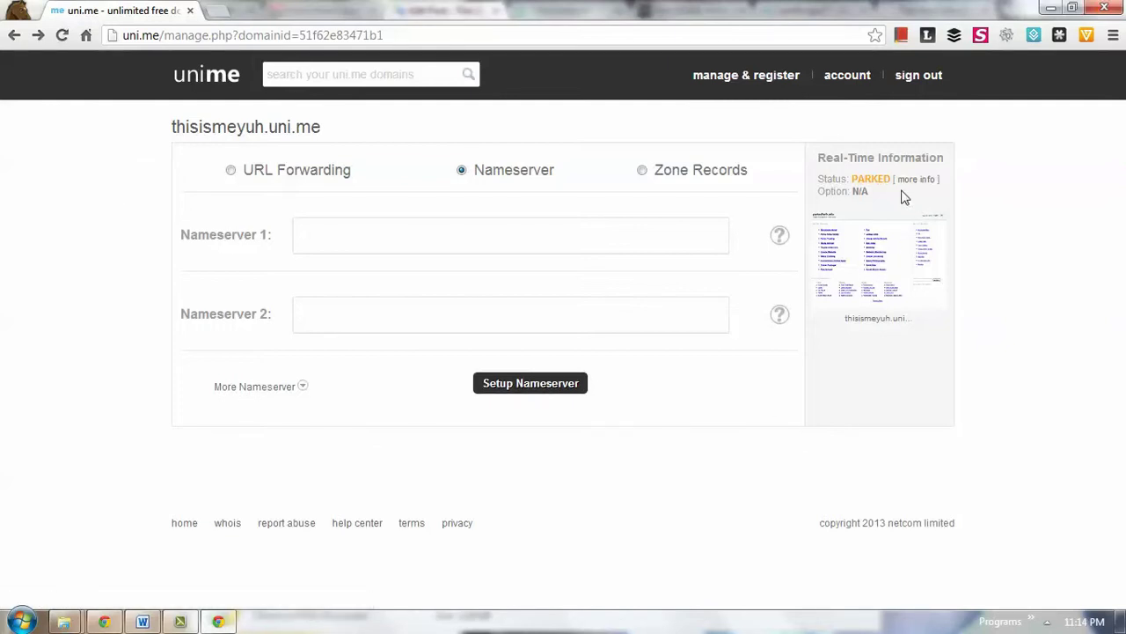
pyautogui.moveTo(852, 179); pyautogui.dragTo(884, 180)
pyautogui.click(869, 204)
pyautogui.moveTo(329, 134); pyautogui.dragTo(156, 130)
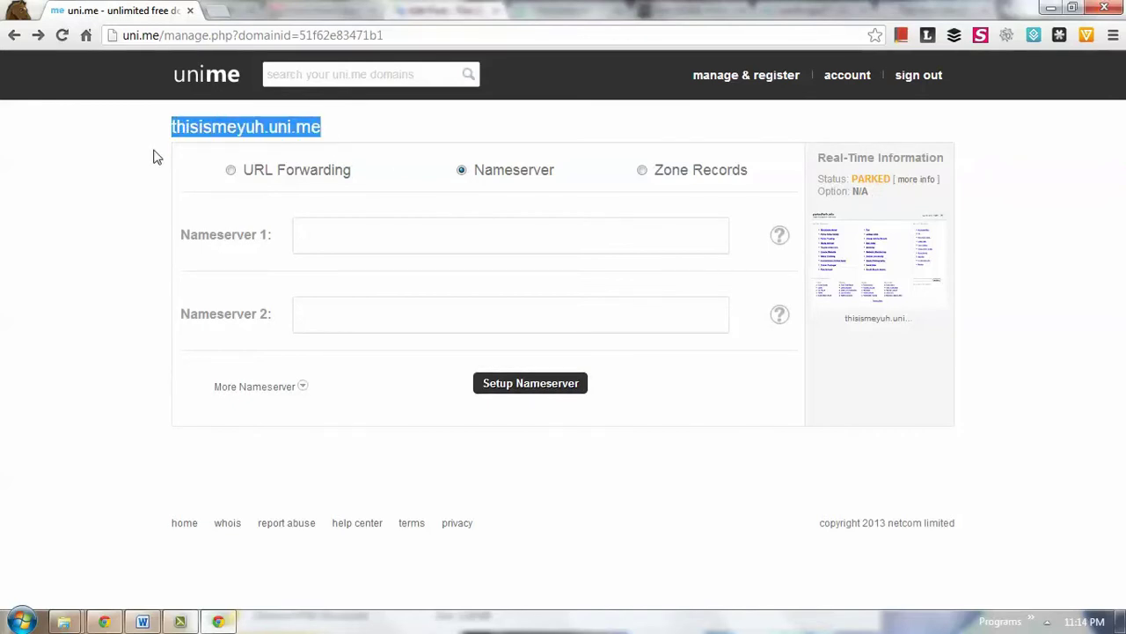
pyautogui.click(153, 157)
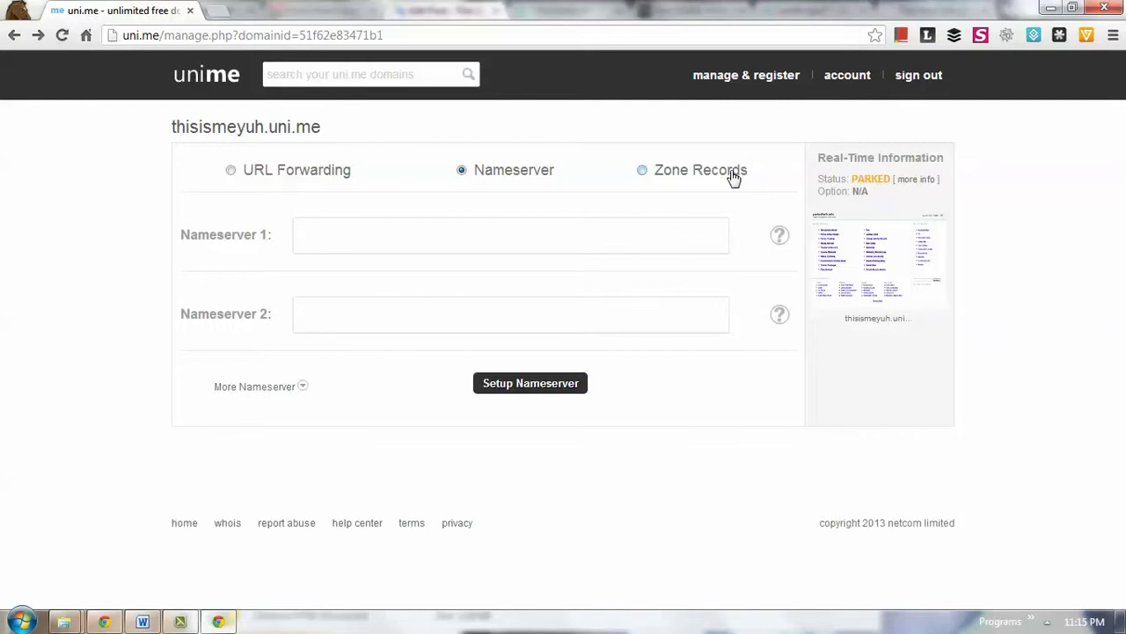
# Open the [more info] notice beside PARKED and highlight the successful registration message.
pyautogui.click(915, 180)
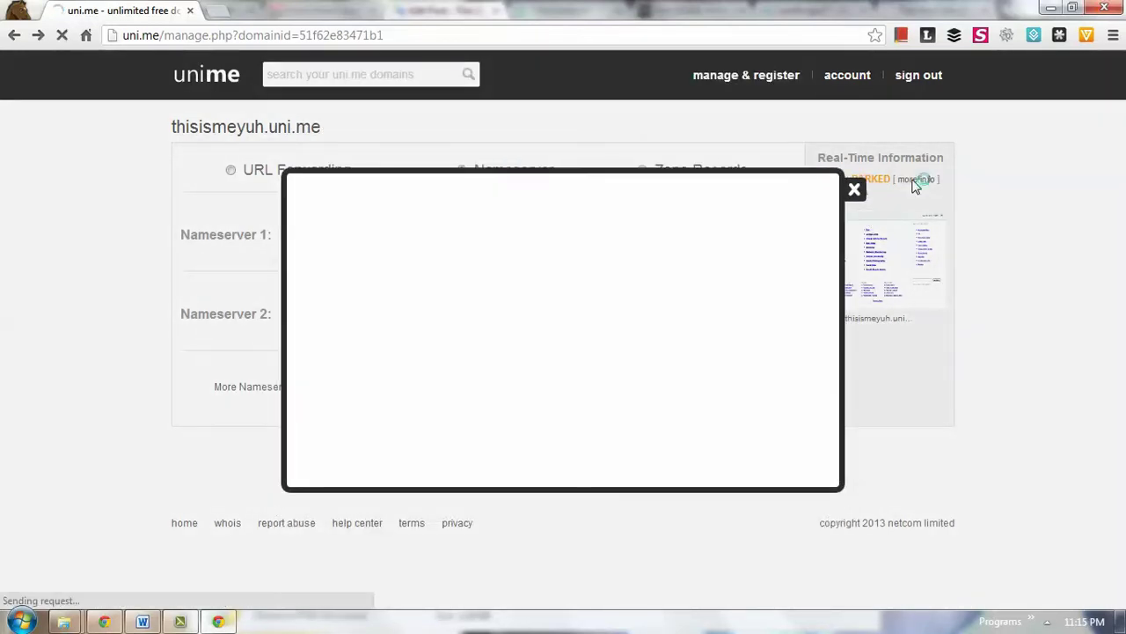
pyautogui.moveTo(363, 264); pyautogui.dragTo(467, 267)
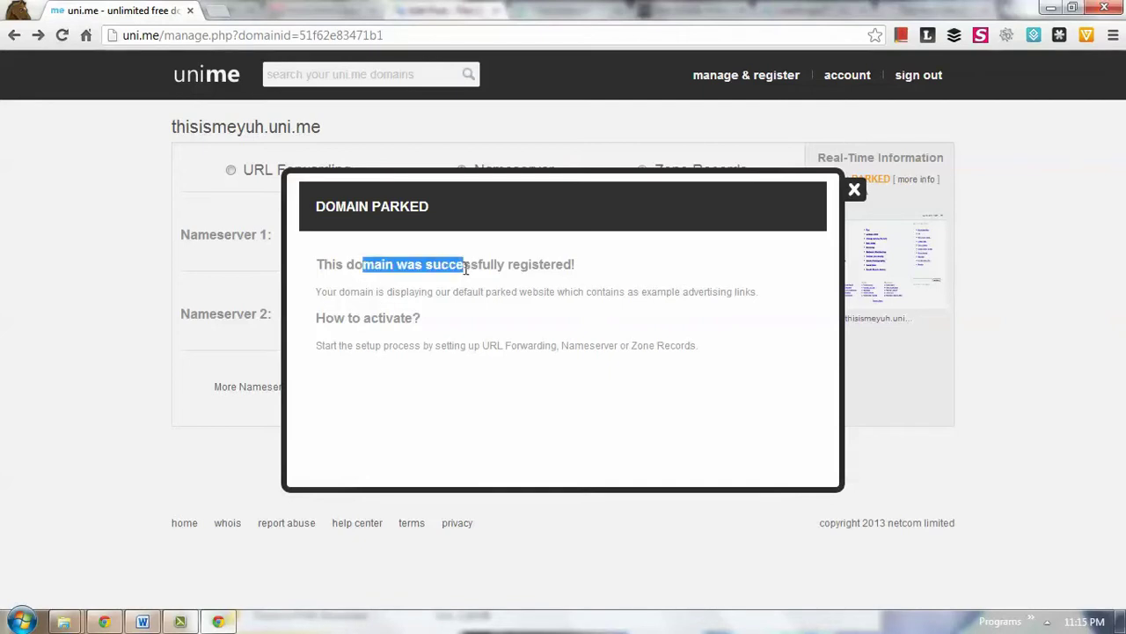
pyautogui.click(496, 266)
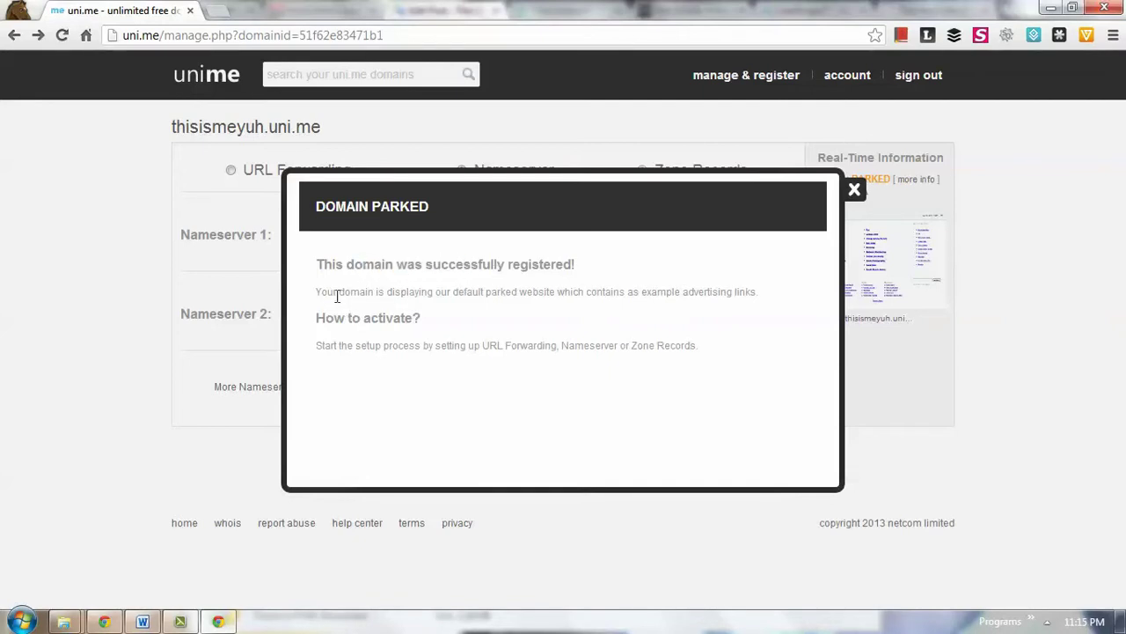
pyautogui.moveTo(337, 297); pyautogui.dragTo(344, 307)
pyautogui.click(483, 294)
# Highlight the default parked website explanation and the How to activate? instructions.
pyautogui.moveTo(487, 293); pyautogui.dragTo(569, 294)
pyautogui.click(643, 296)
pyautogui.moveTo(768, 299); pyautogui.dragTo(319, 287)
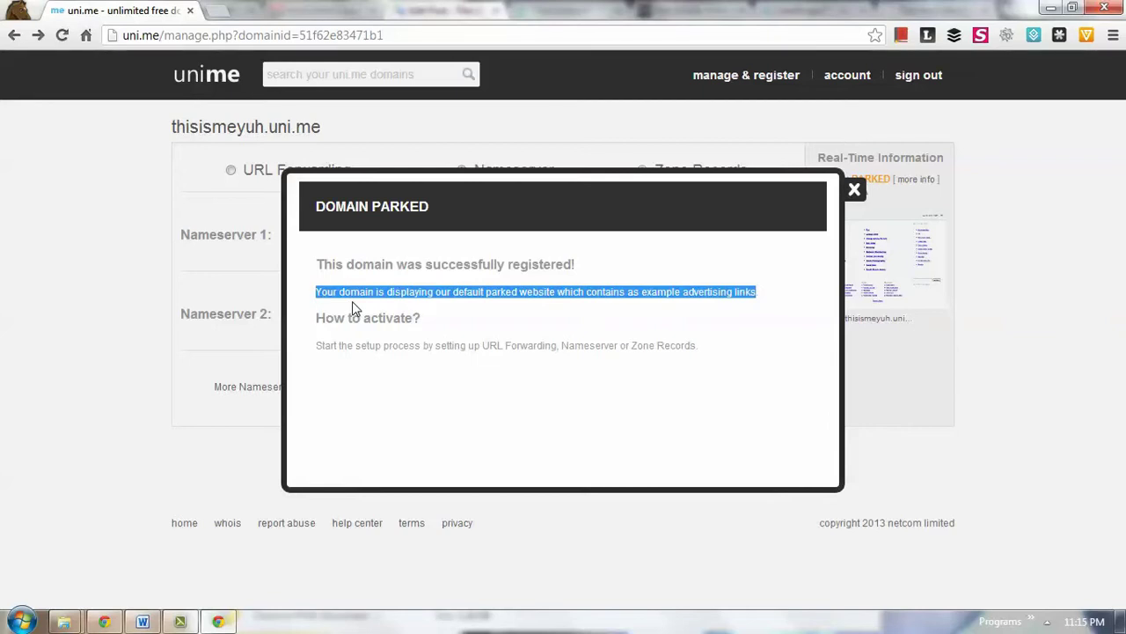
pyautogui.click(352, 302)
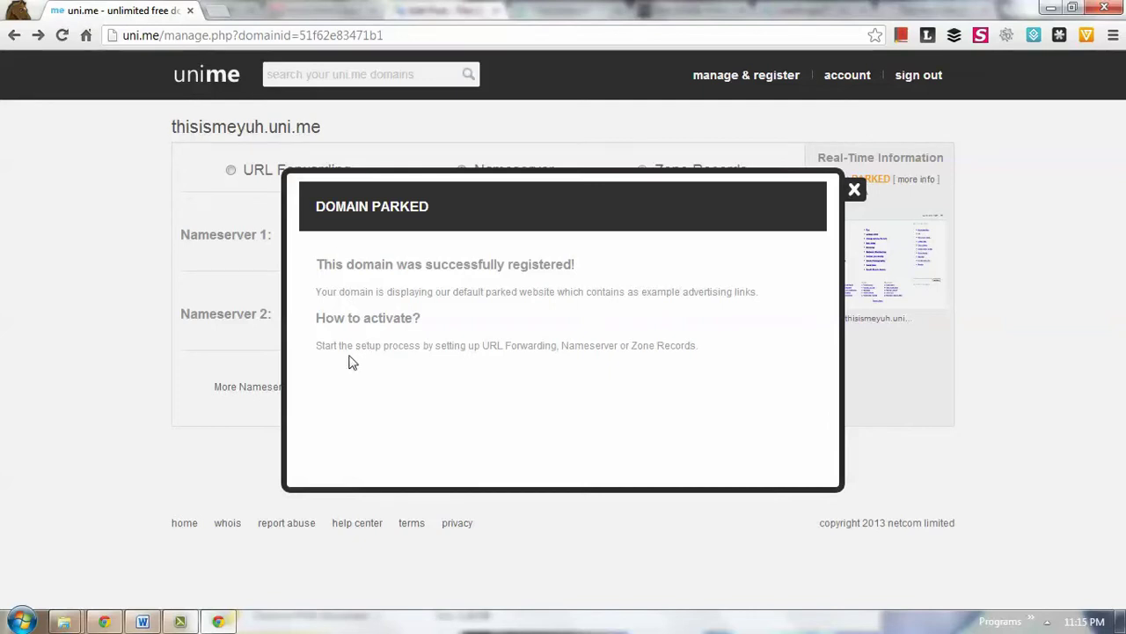
pyautogui.moveTo(317, 318); pyautogui.dragTo(390, 316)
pyautogui.moveTo(332, 345); pyautogui.dragTo(699, 348)
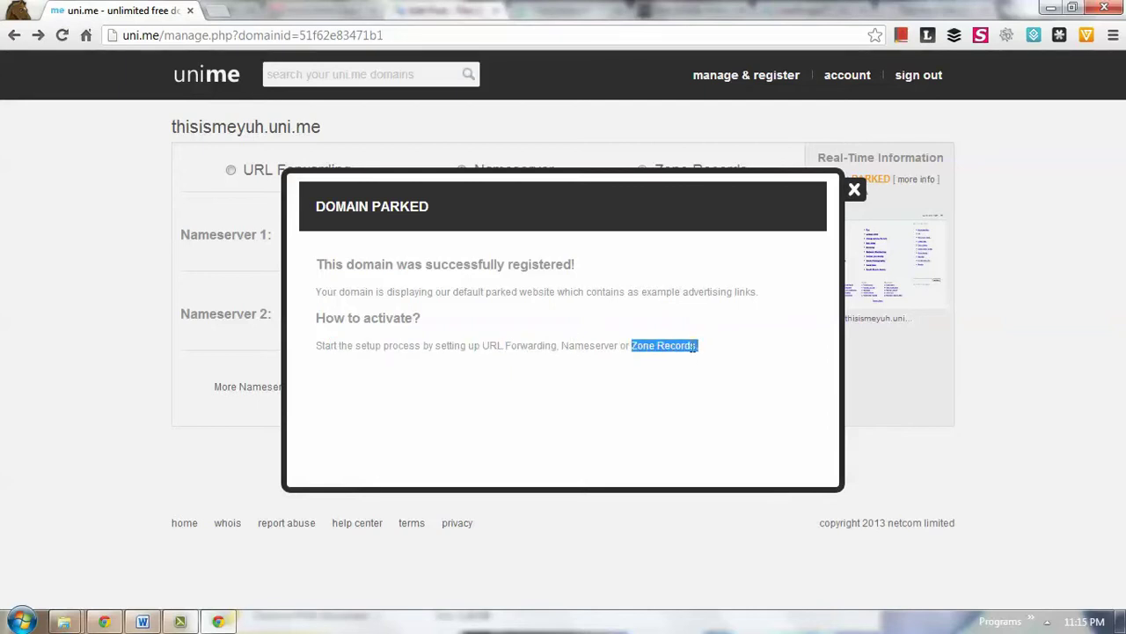
pyautogui.click(646, 351)
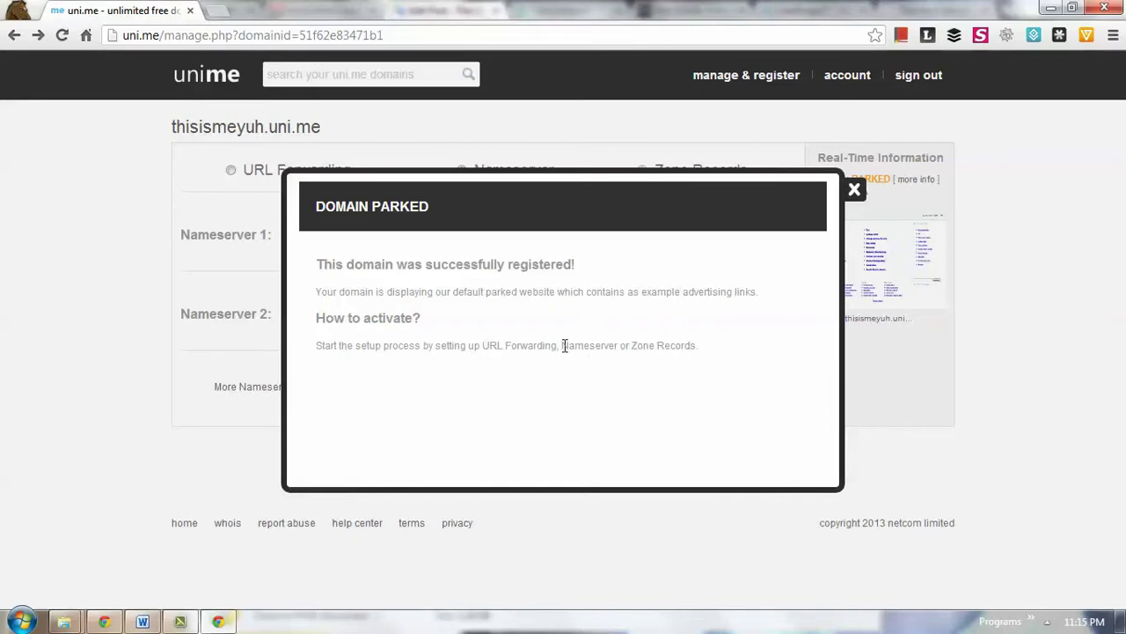
# Highlight URL Forwarding and Nameserver in the activation instructions, then dismiss the Domain Parked notice.
pyautogui.moveTo(559, 345); pyautogui.dragTo(482, 347)
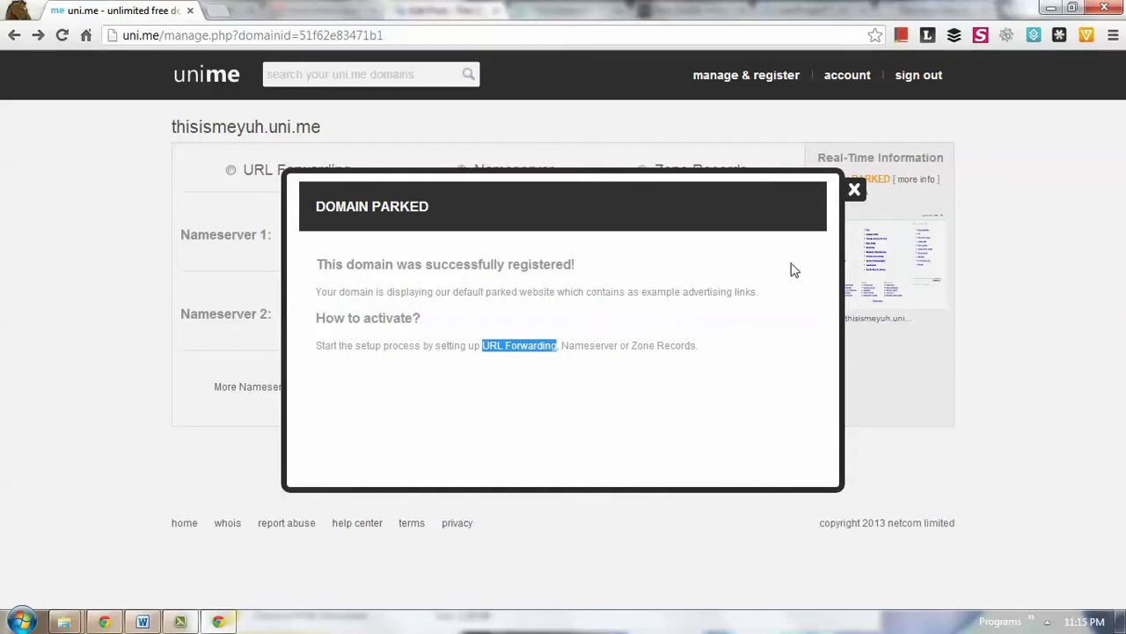
pyautogui.click(568, 364)
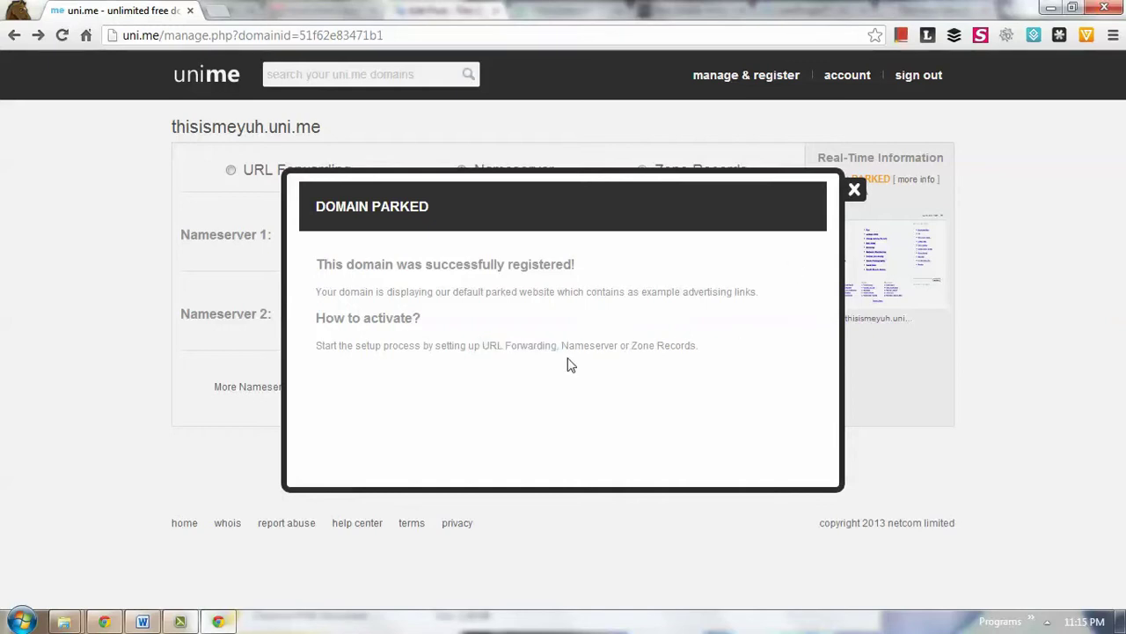
pyautogui.moveTo(562, 345); pyautogui.dragTo(612, 346)
pyautogui.click(616, 345)
pyautogui.moveTo(619, 345); pyautogui.dragTo(575, 345)
pyautogui.click(570, 370)
pyautogui.click(854, 189)
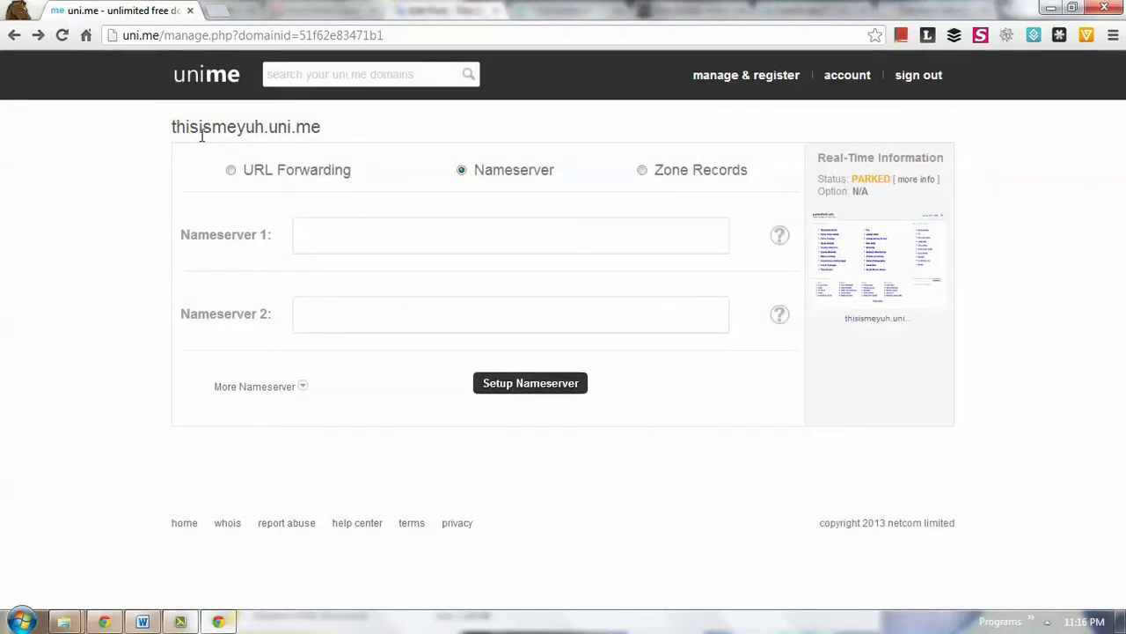
pyautogui.moveTo(176, 131); pyautogui.dragTo(322, 127)
pyautogui.hotkey('ctrl', 'c')
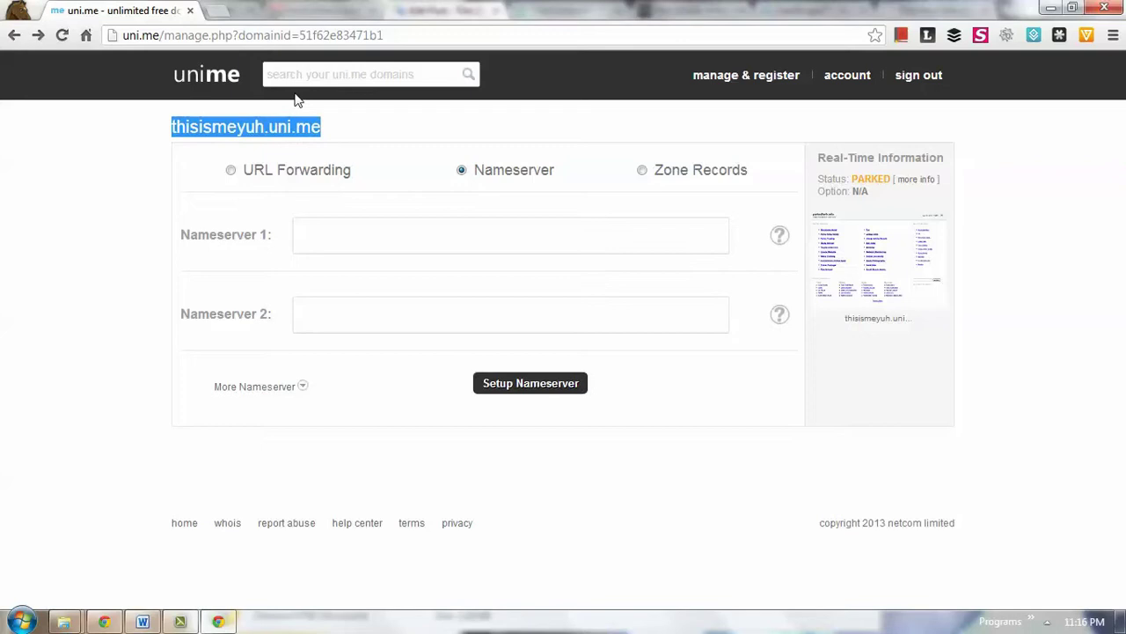
pyautogui.click(214, 13)
pyautogui.hotkey('ctrl', 'v')
pyautogui.press('Return')
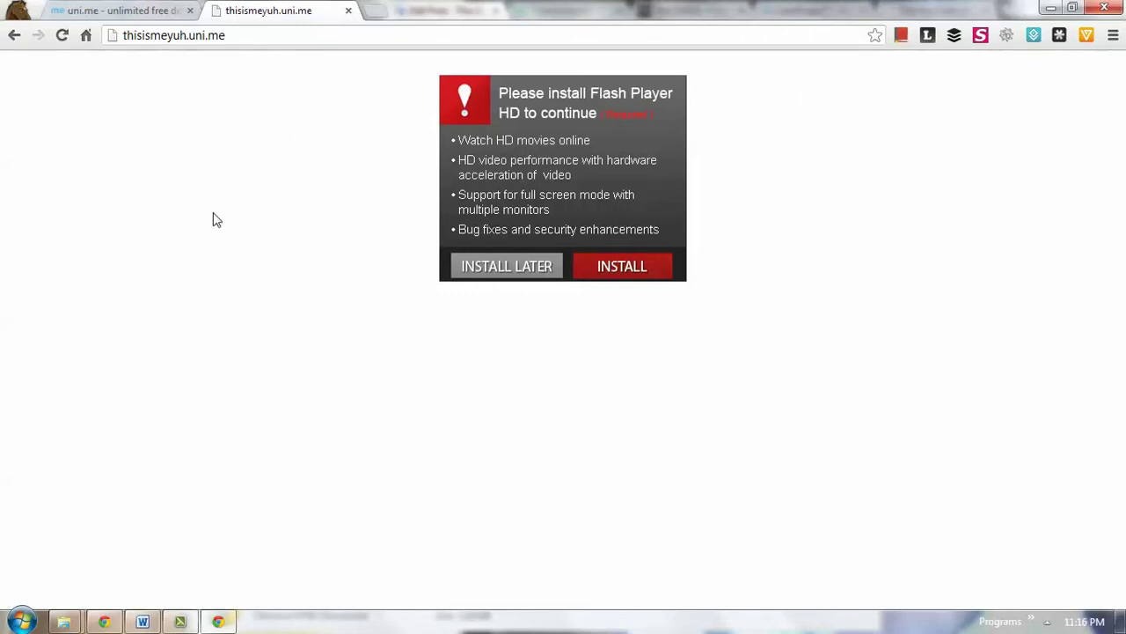
pyautogui.click(243, 35)
pyautogui.click(136, 91)
pyautogui.click(126, 42)
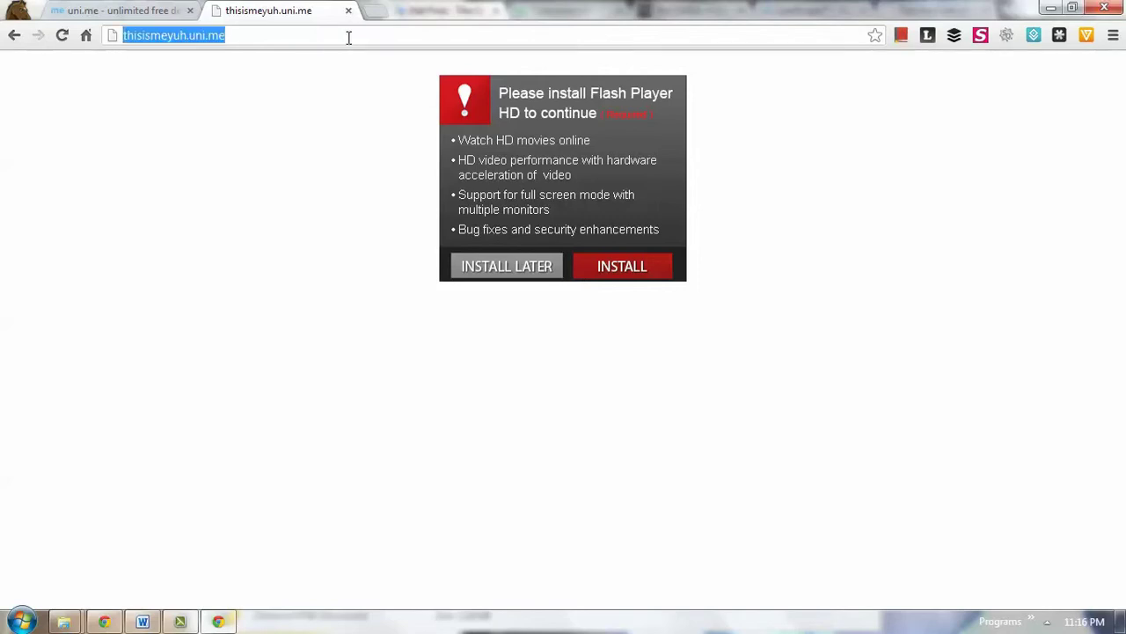
pyautogui.click(264, 144)
pyautogui.click(145, 16)
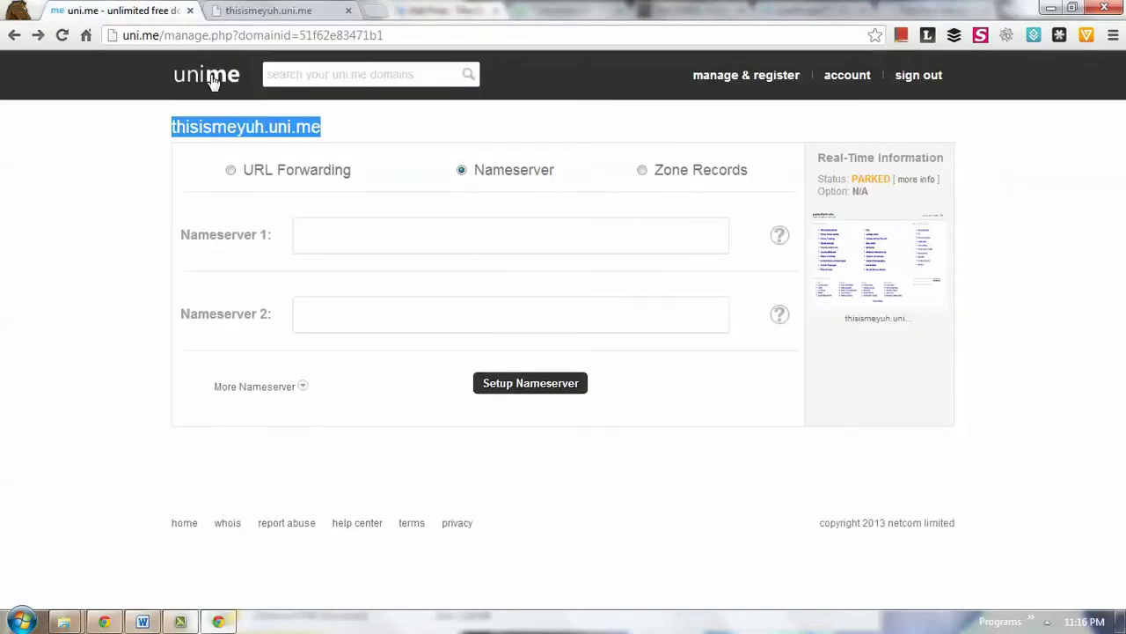
pyautogui.click(911, 183)
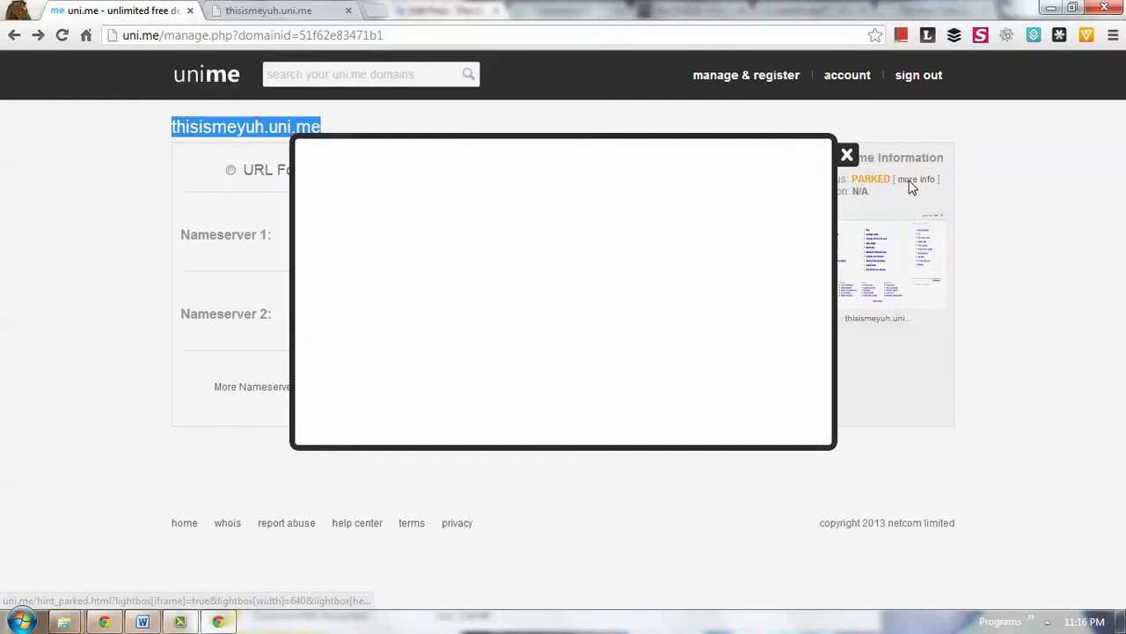
pyautogui.moveTo(586, 291); pyautogui.dragTo(756, 291)
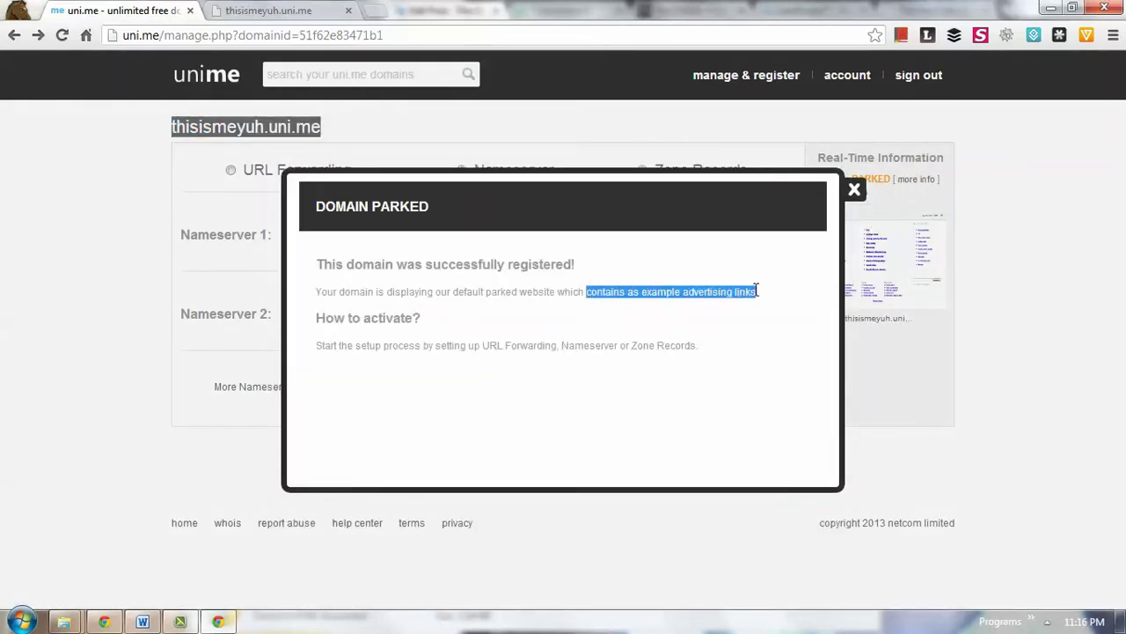
pyautogui.click(852, 189)
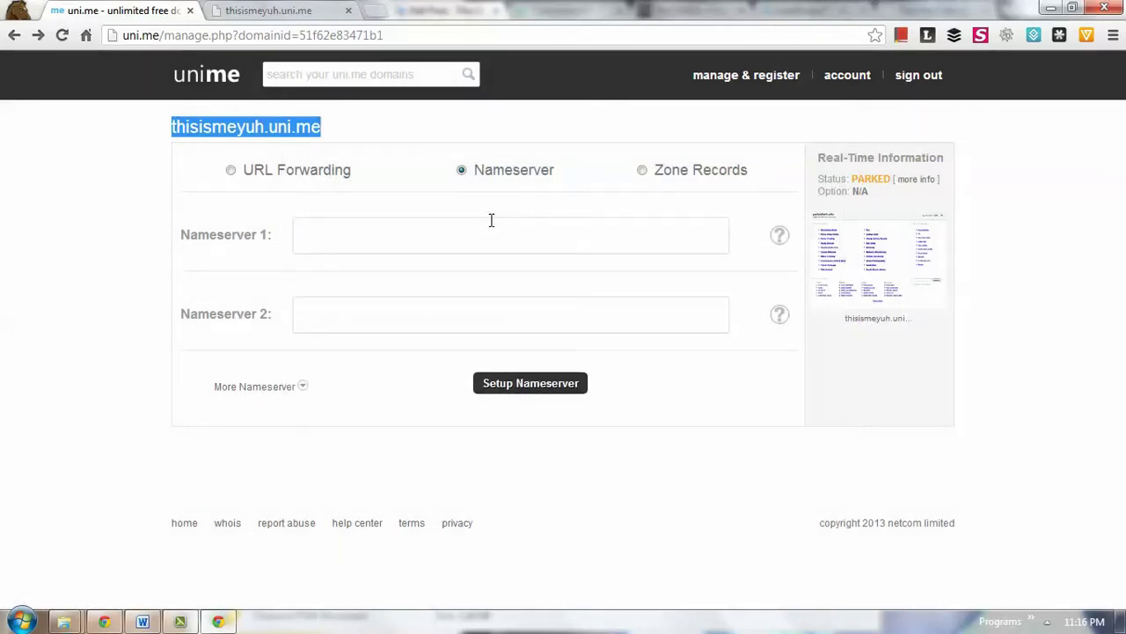
pyautogui.click(286, 18)
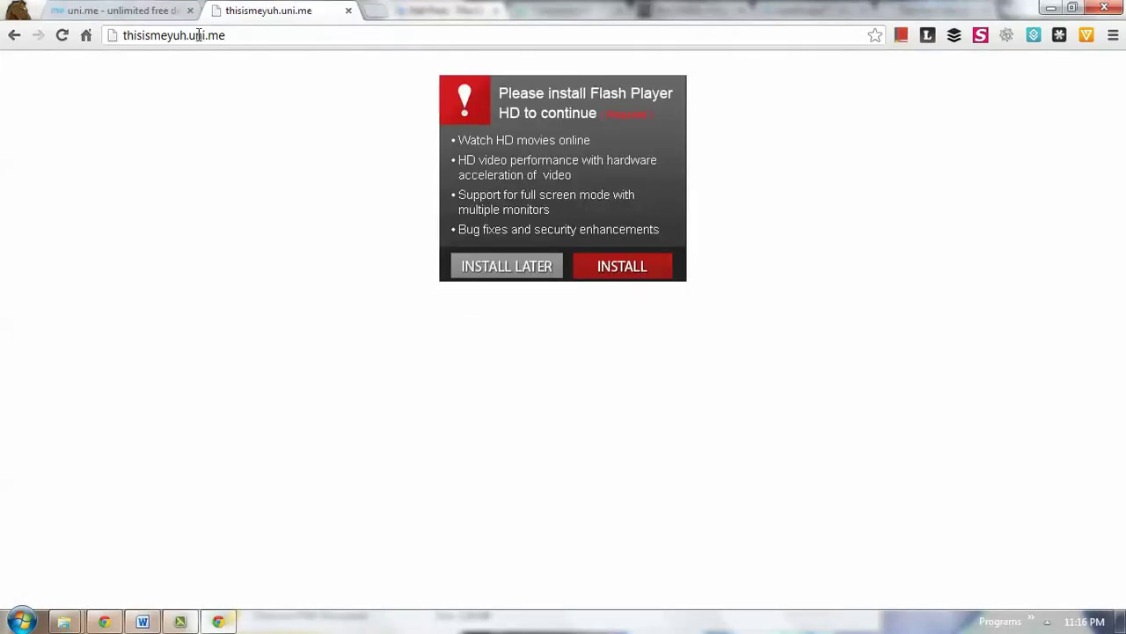
pyautogui.moveTo(199, 36); pyautogui.dragTo(240, 37)
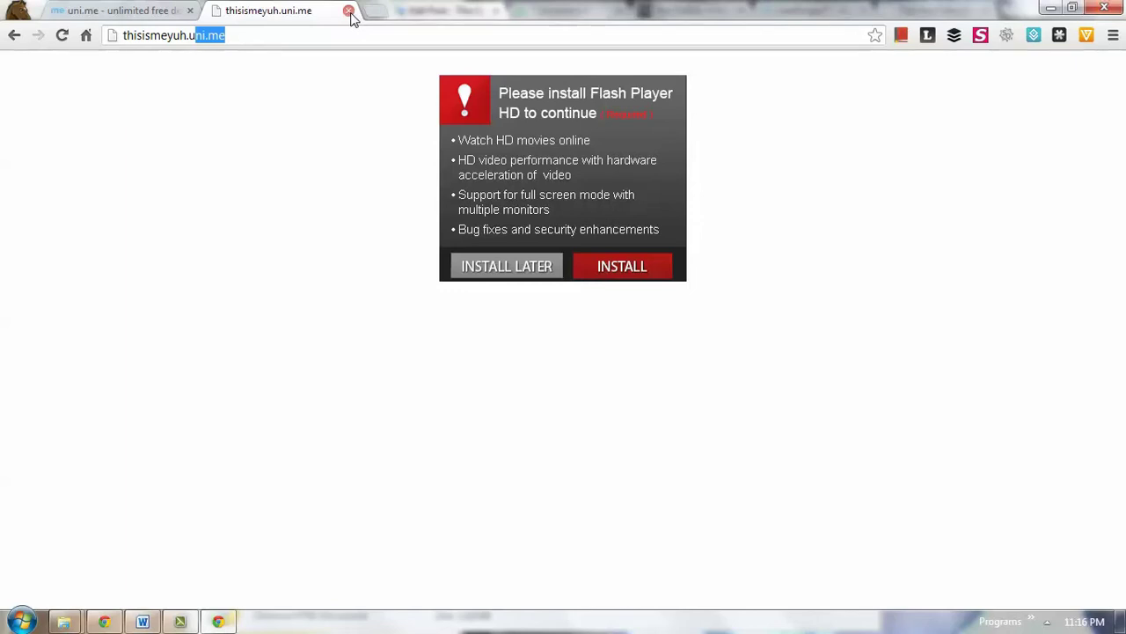
pyautogui.click(349, 12)
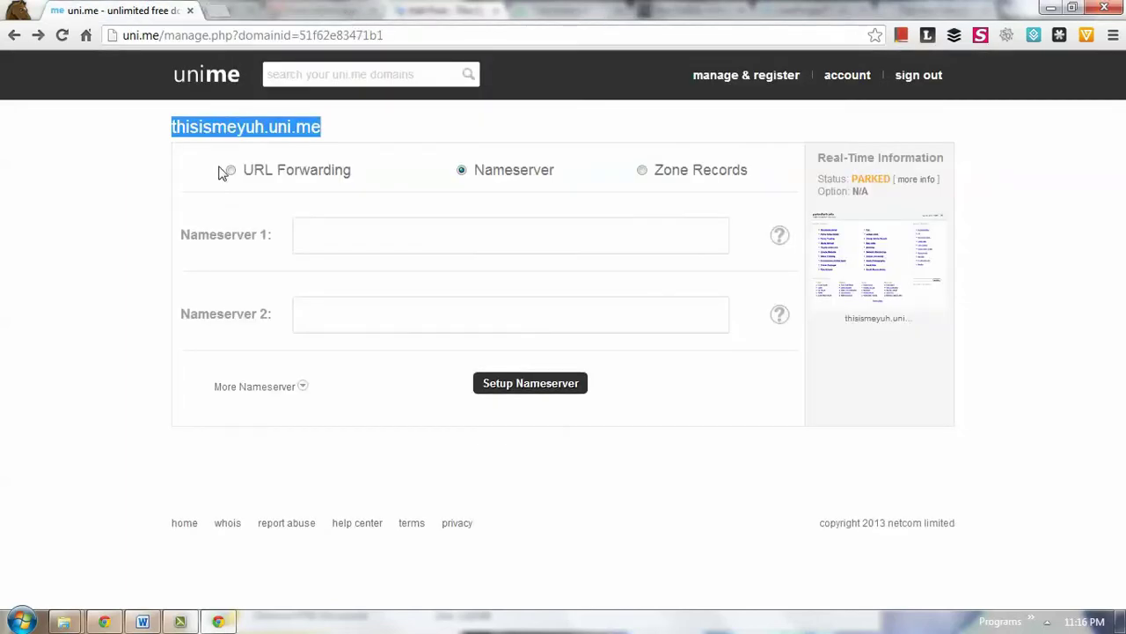
pyautogui.click(327, 235)
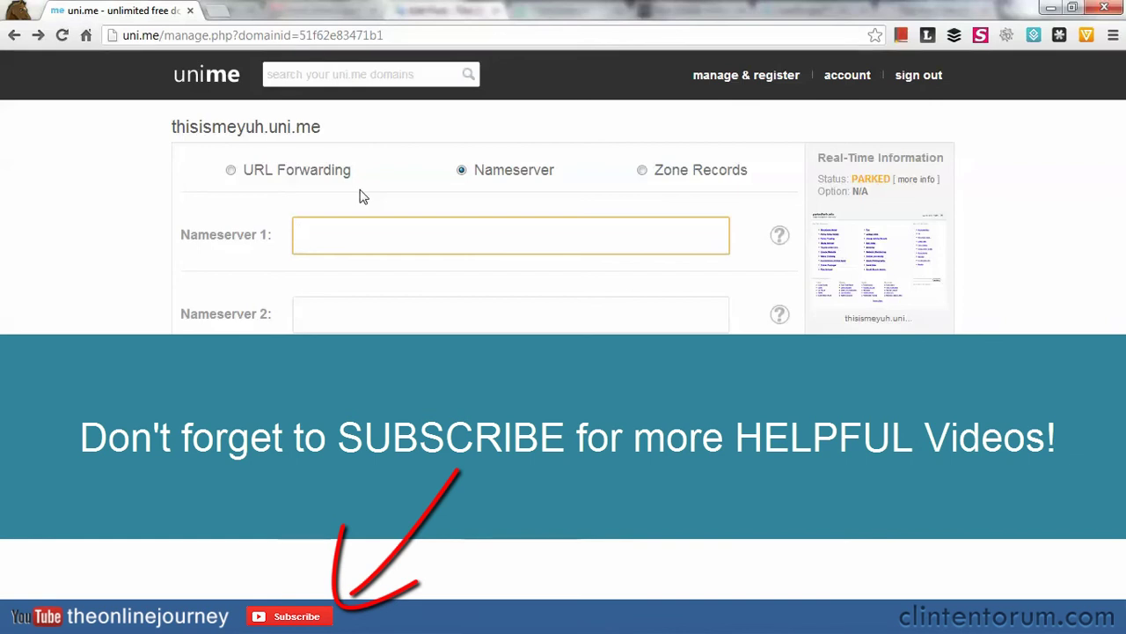
pyautogui.moveTo(555, 171); pyautogui.dragTo(447, 184)
pyautogui.click(372, 168)
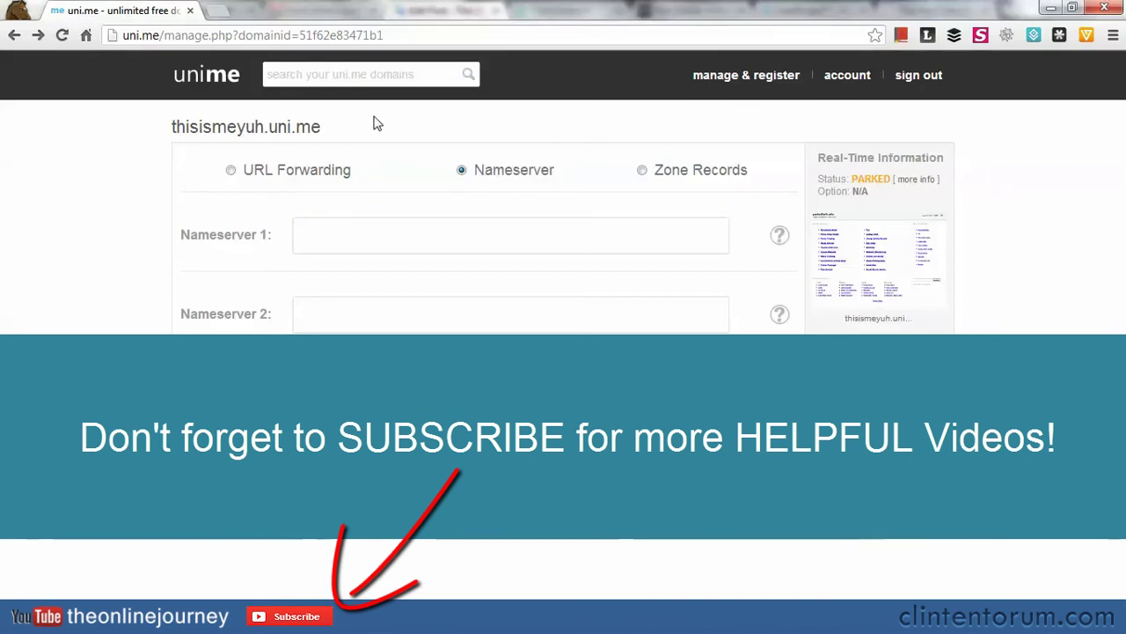